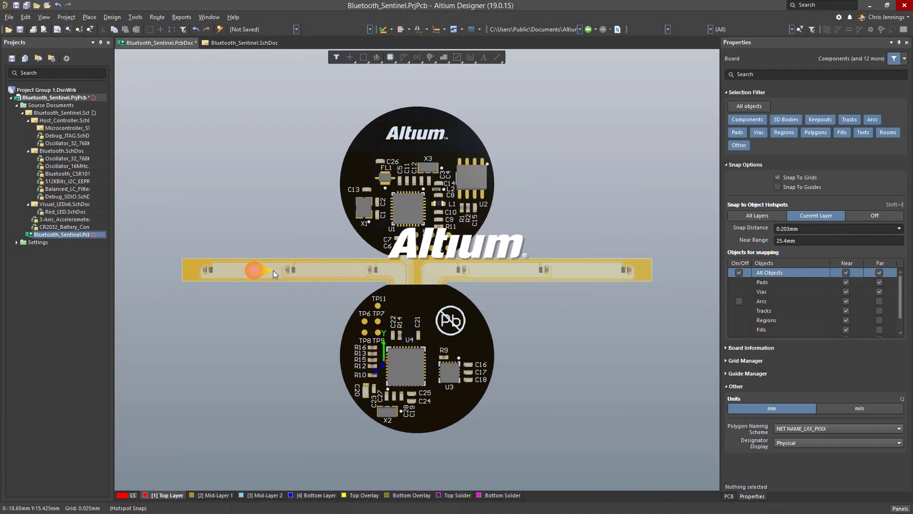
Show the Layer Stack Regions panel, listing the Flex and Rigid stacks and six bending lines
click(729, 496)
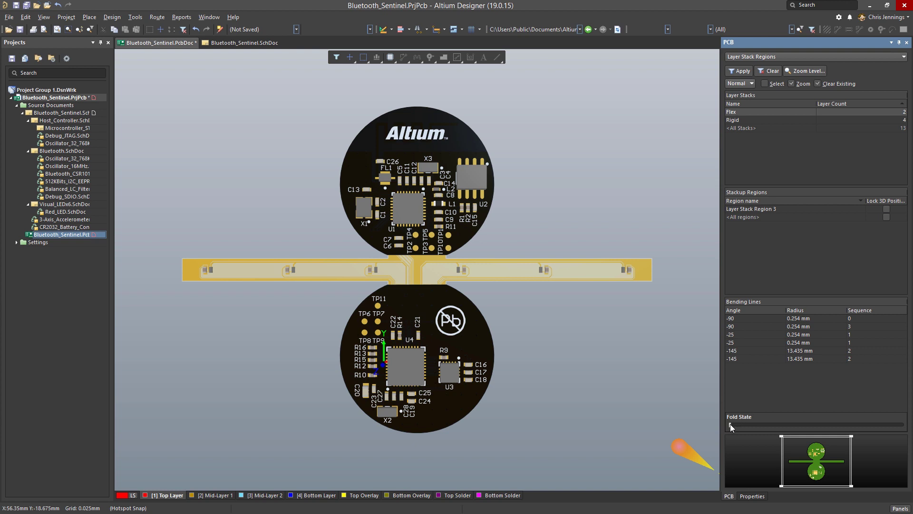
mouse_move(731, 424)
mouse_down()
mouse_move(896, 425)
mouse_move(721, 426)
mouse_up()
key(0)
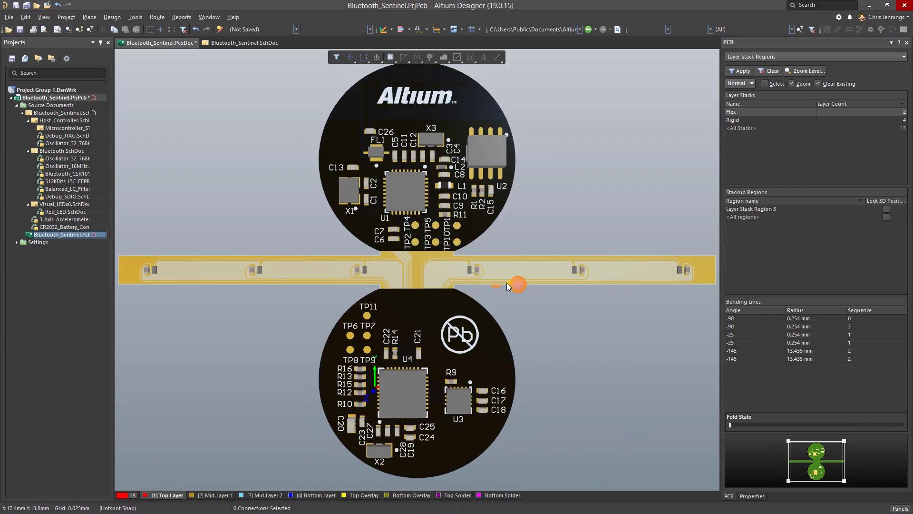
click(9, 17)
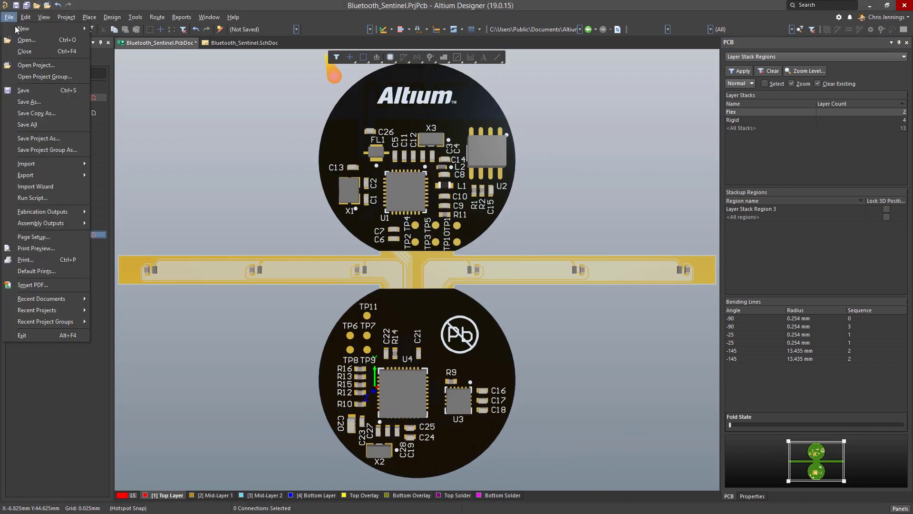
mouse_move(40, 174)
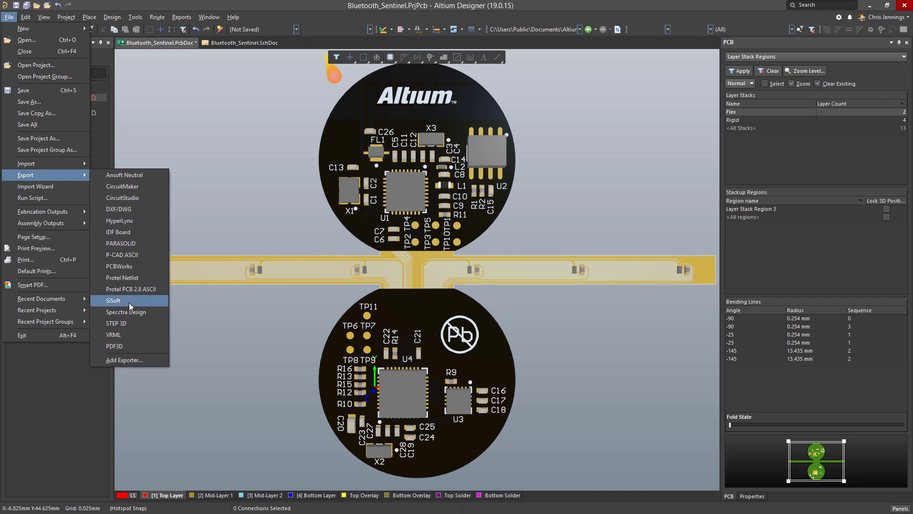
right_click(210, 310)
key(Escape)
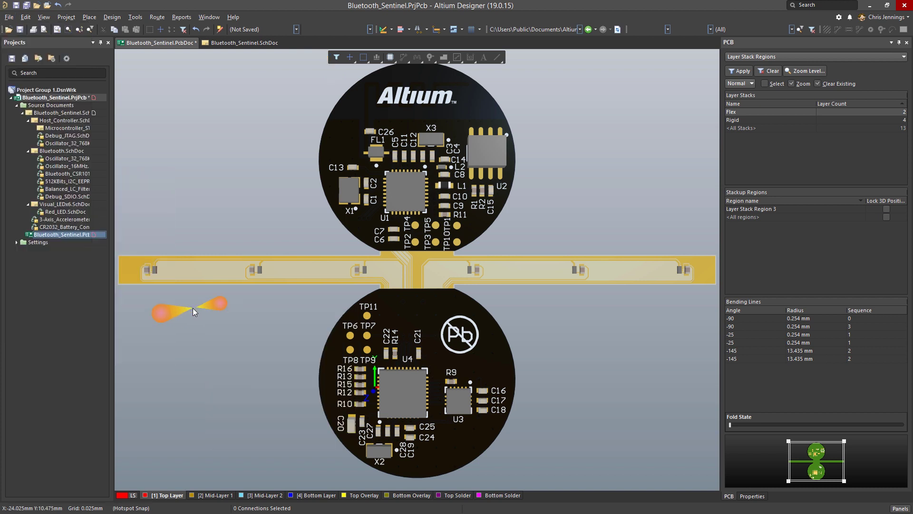
click(112, 22)
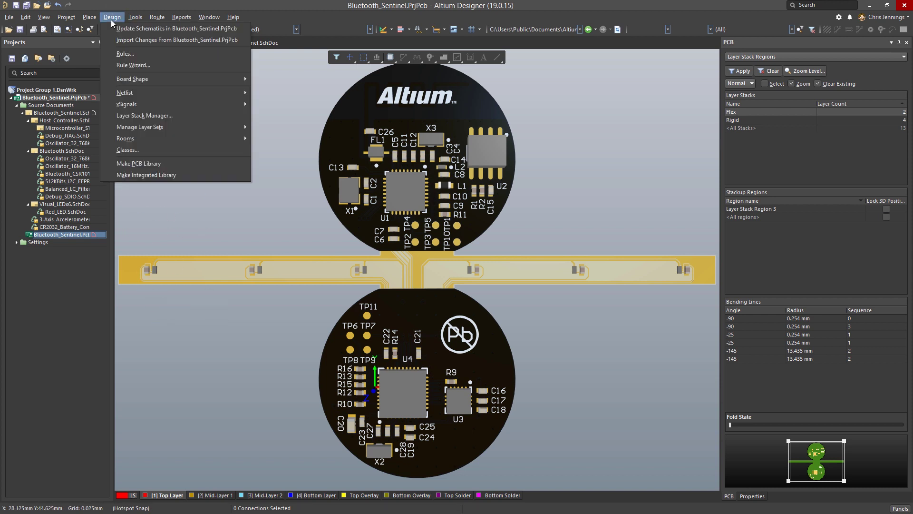
Open the board's Layer Stack Manager and review the stackup Features list
click(138, 115)
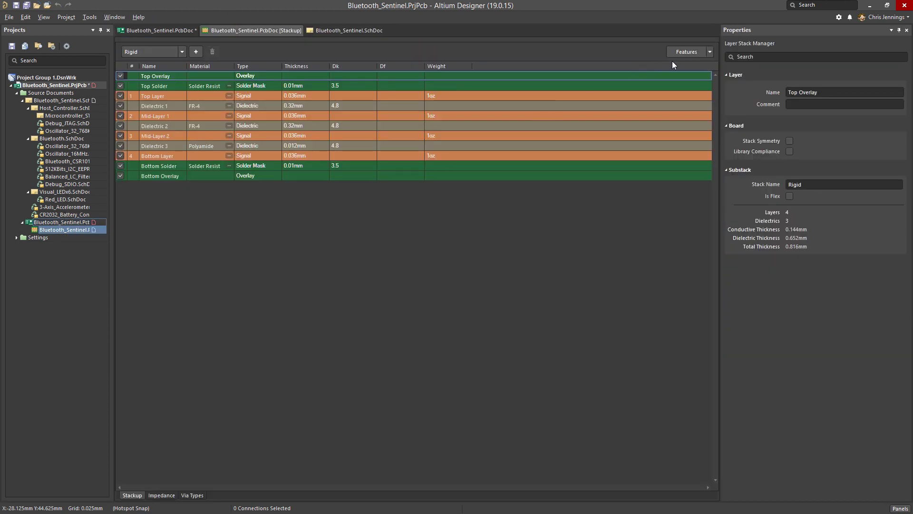
click(710, 52)
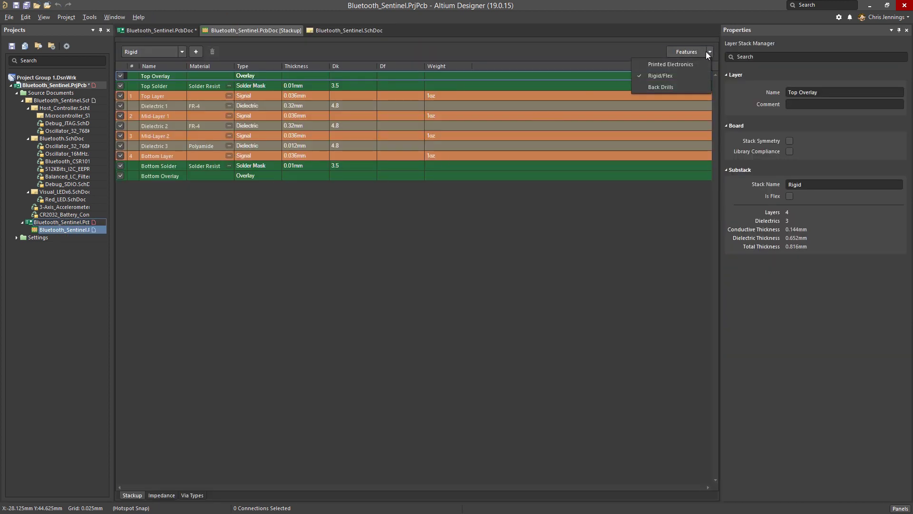
click(592, 46)
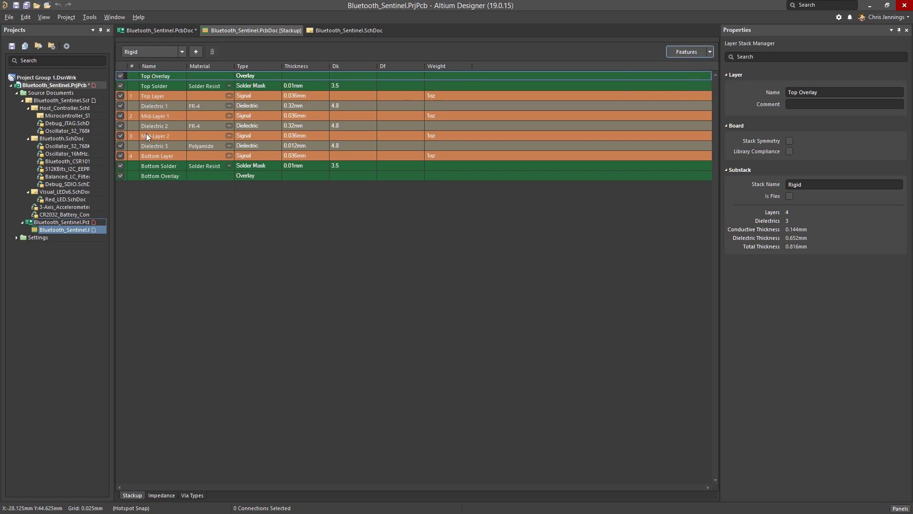
View the Flex substack's layers, then switch back to the four-layer Rigid substack
click(181, 52)
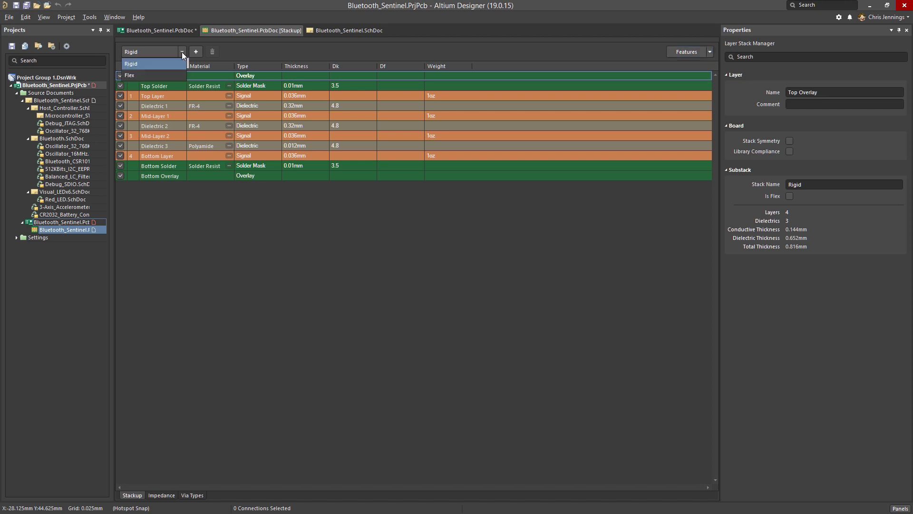
click(142, 78)
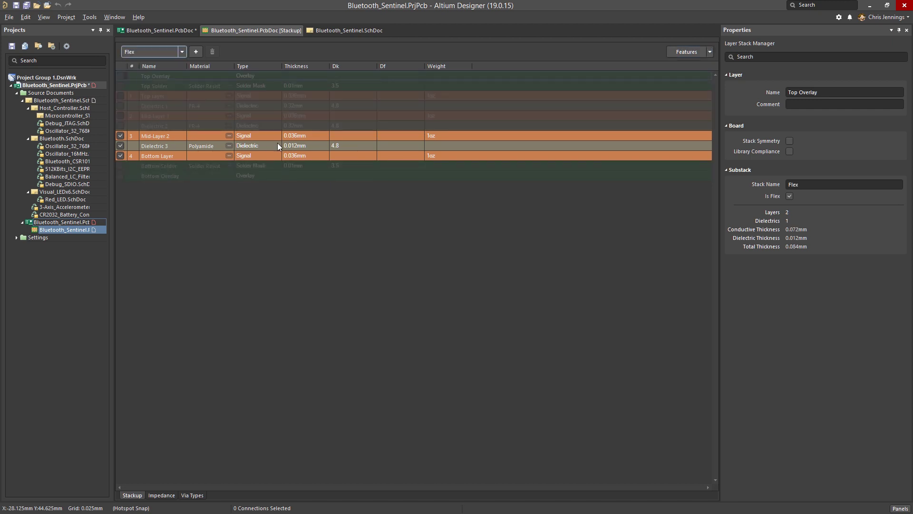
click(183, 51)
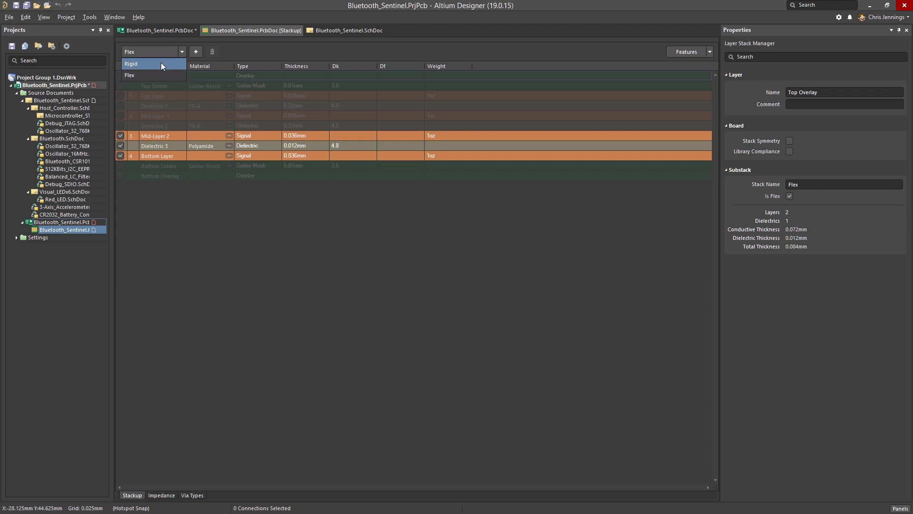
click(161, 61)
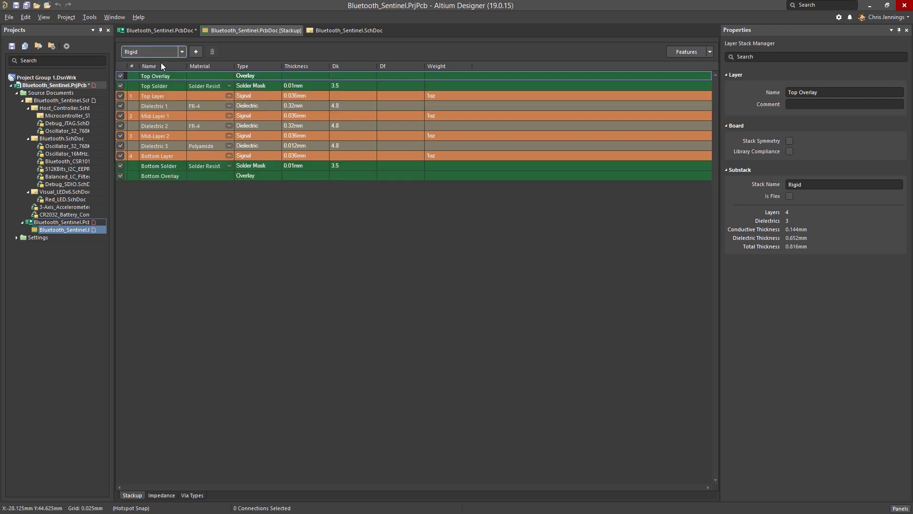
Reopen the Bluetooth_Sentinel PCB in Board Planning Mode and zoom in on its rigid and flex regions
double_click(52, 222)
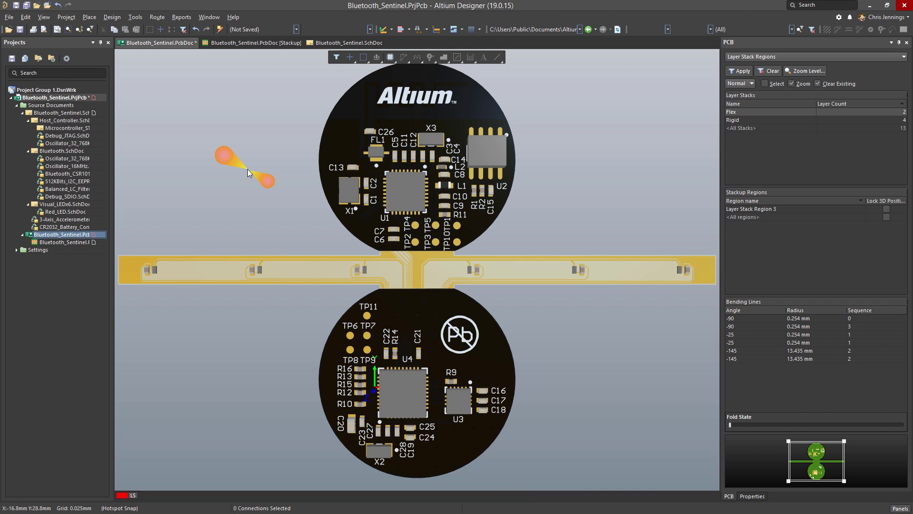
key(1)
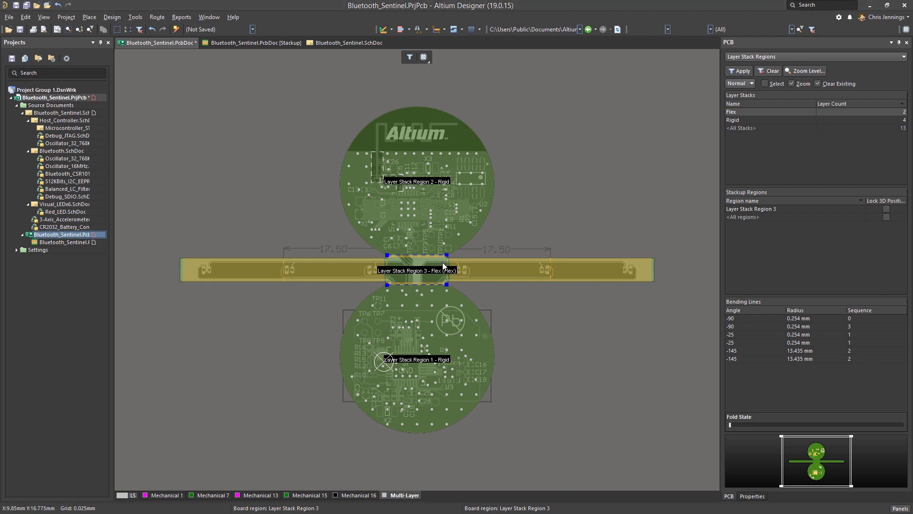
ctrl+scroll(443, 262, up, 4)
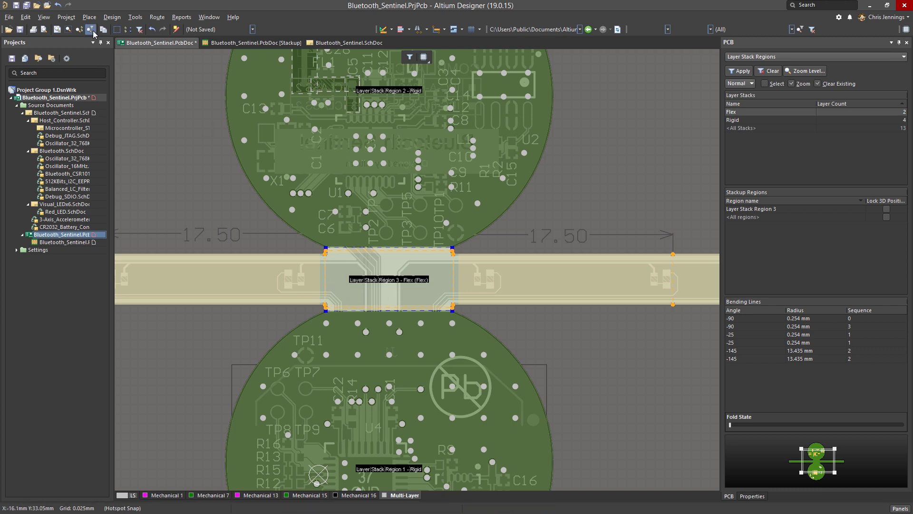
click(113, 18)
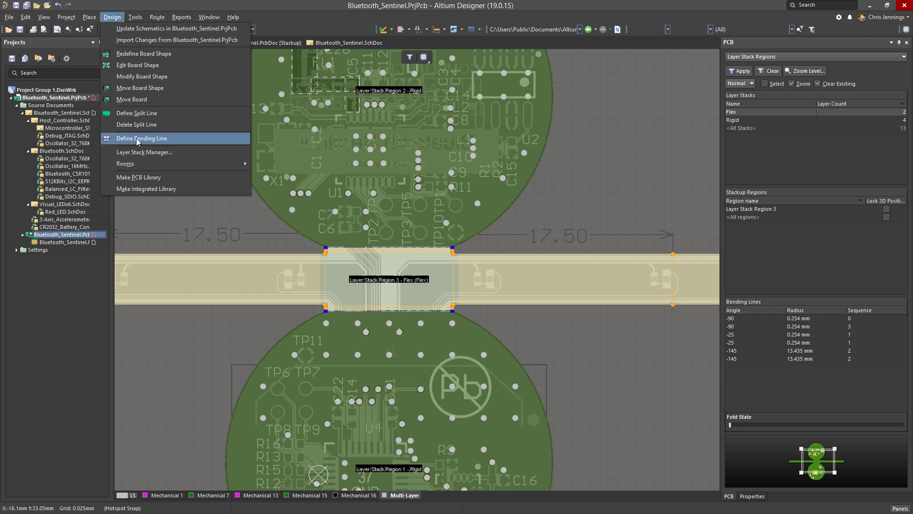
click(157, 211)
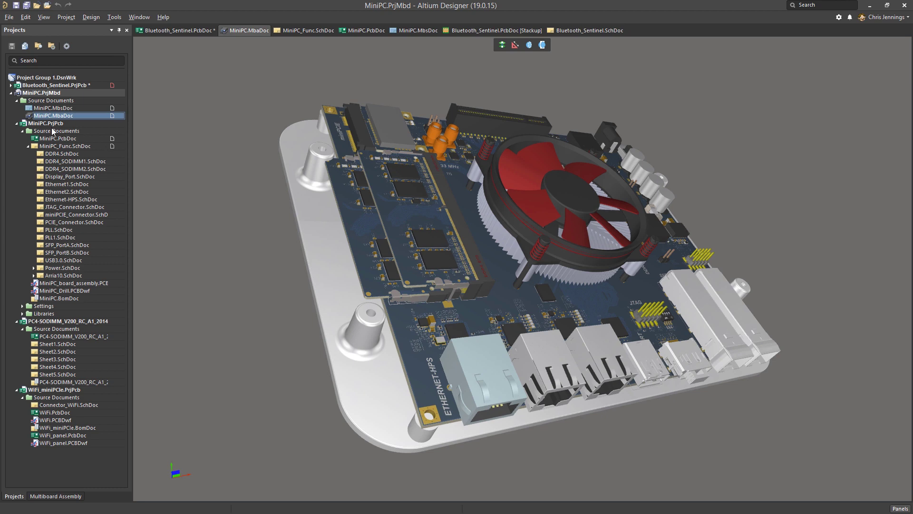
Open MiniPC.MbsDoc, showing motherboard M1 linked to SODIMM modules M2, M3 and WiFi module M4
click(47, 125)
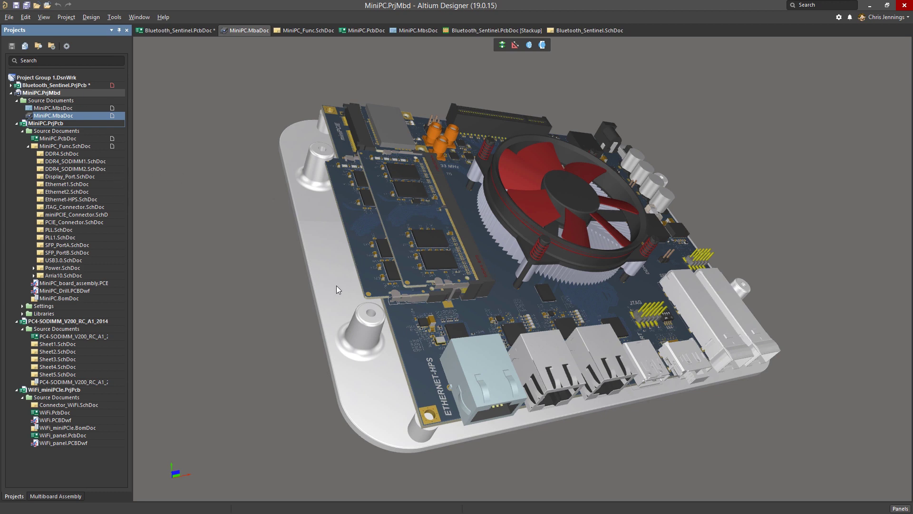
double_click(40, 109)
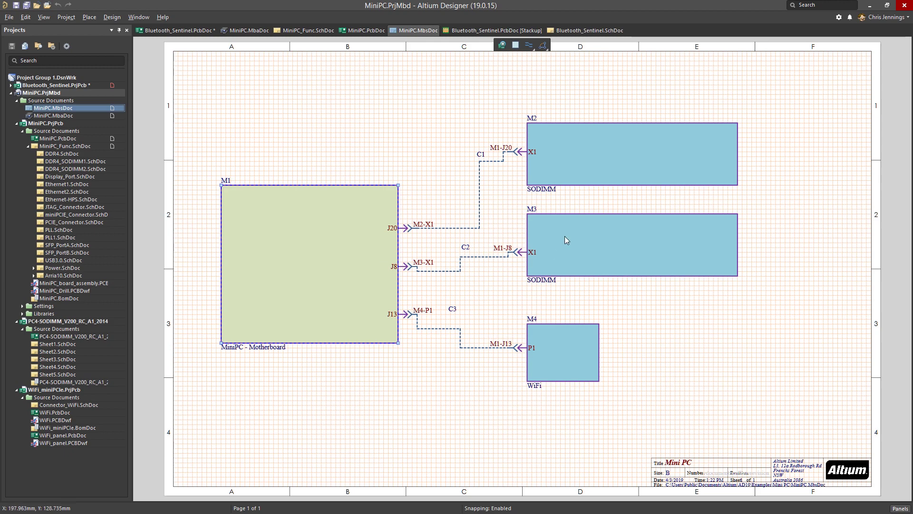
Select modules M2 and M3, cancel a direct connection, then inspect M1's J8, J13, J20 entries
click(587, 169)
click(597, 245)
click(89, 18)
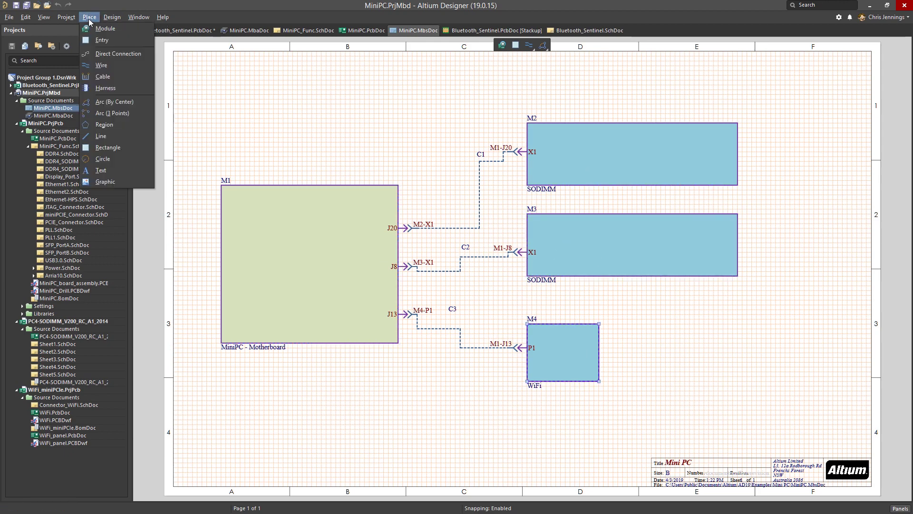
click(108, 56)
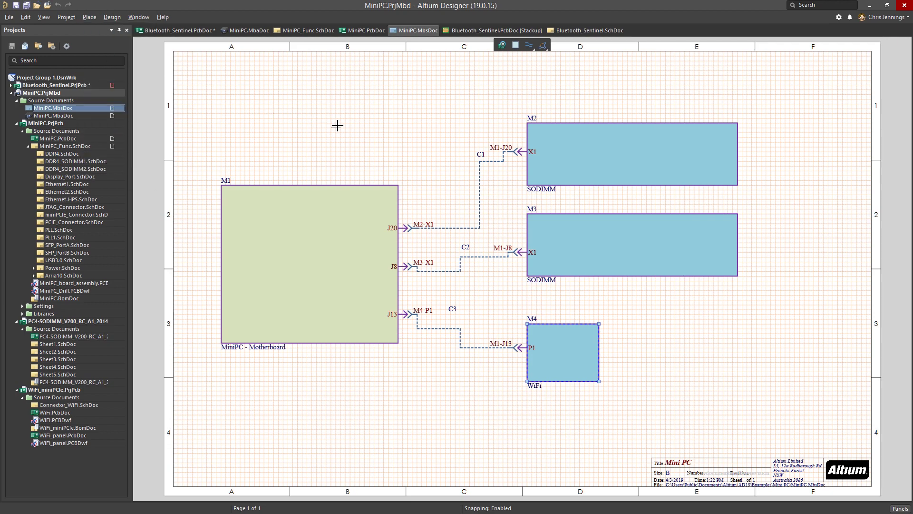
key(Escape)
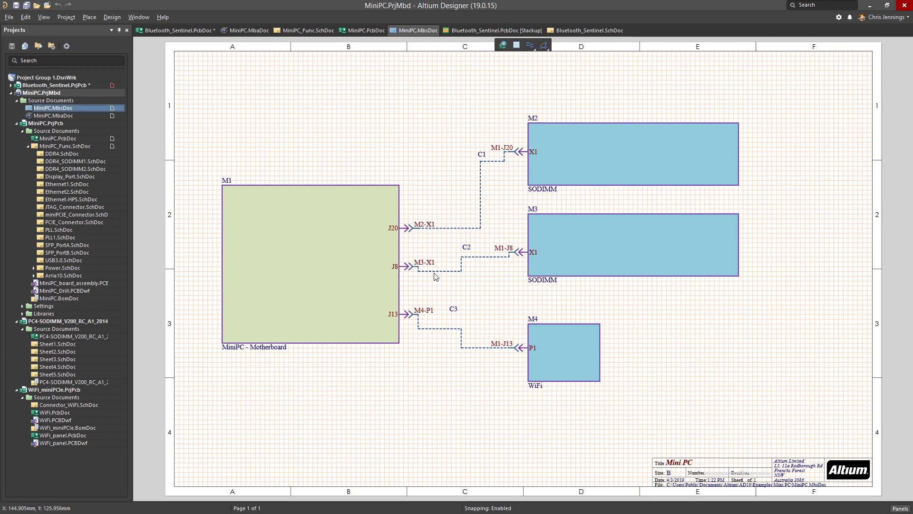
double_click(343, 278)
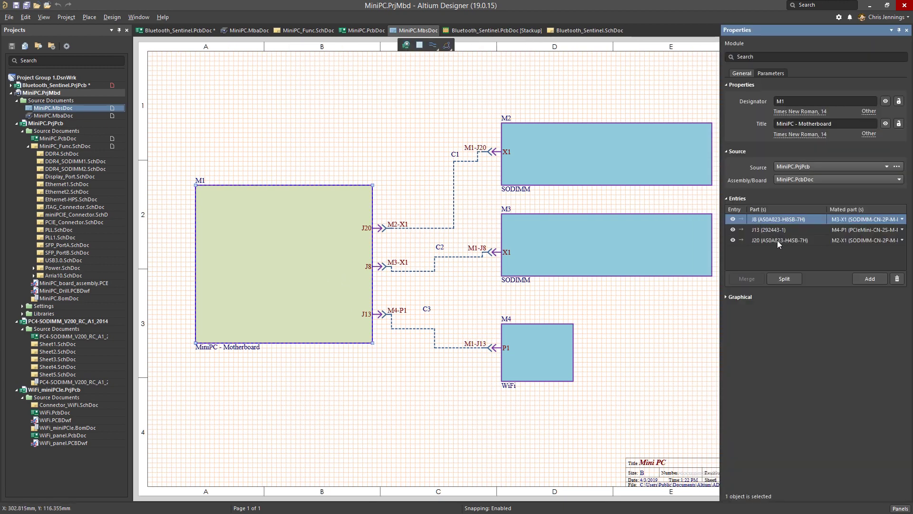
double_click(53, 146)
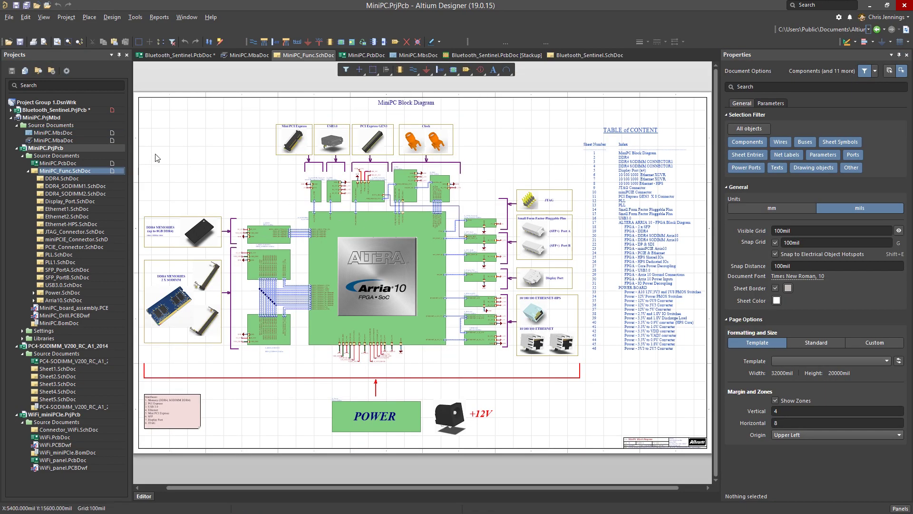
double_click(59, 164)
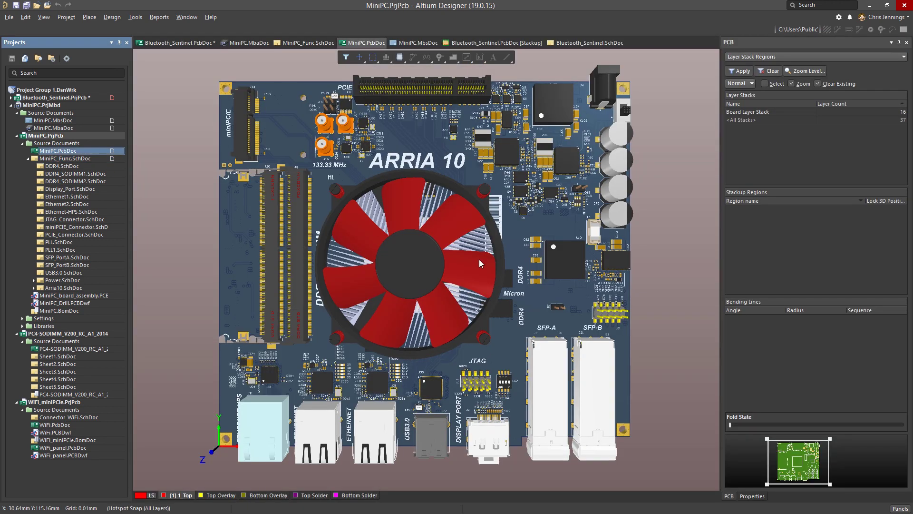
click(369, 239)
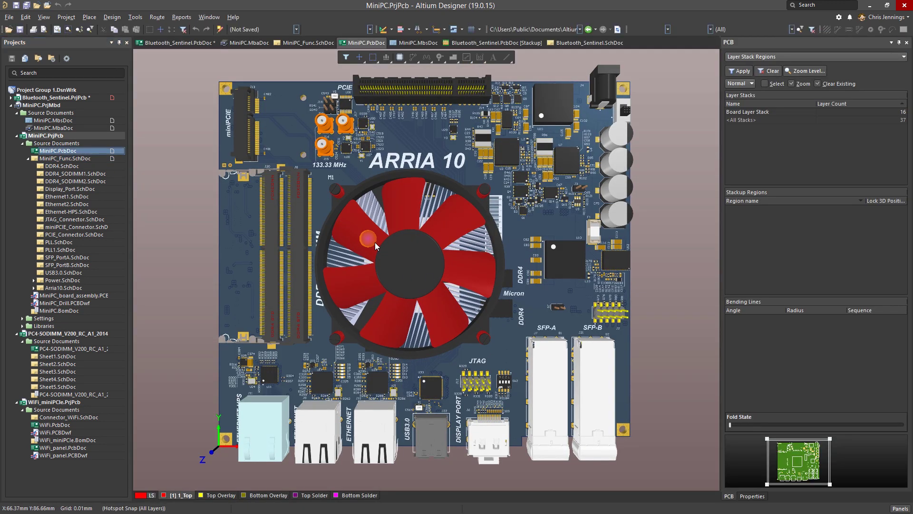
double_click(59, 160)
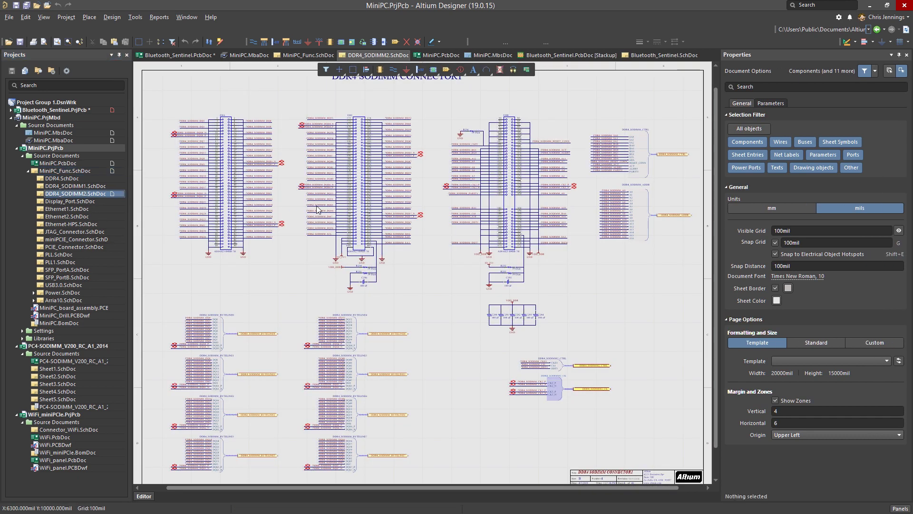
Check the left DDR4 connector's Surface Mount and System Connector parameters, then open a board layout
click(226, 210)
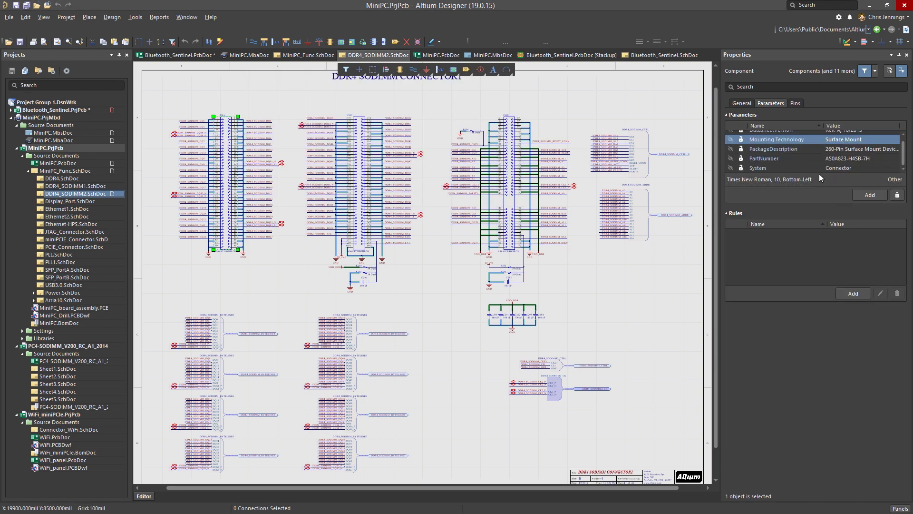
double_click(760, 168)
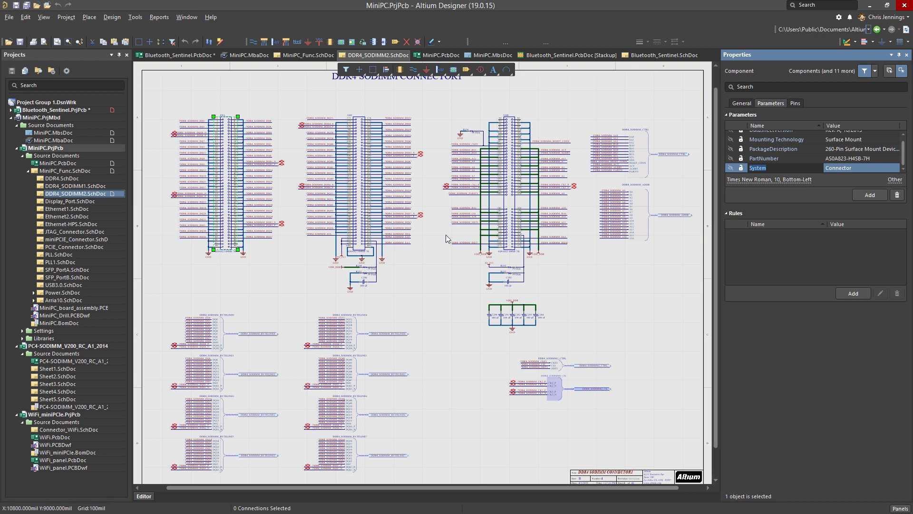
double_click(55, 163)
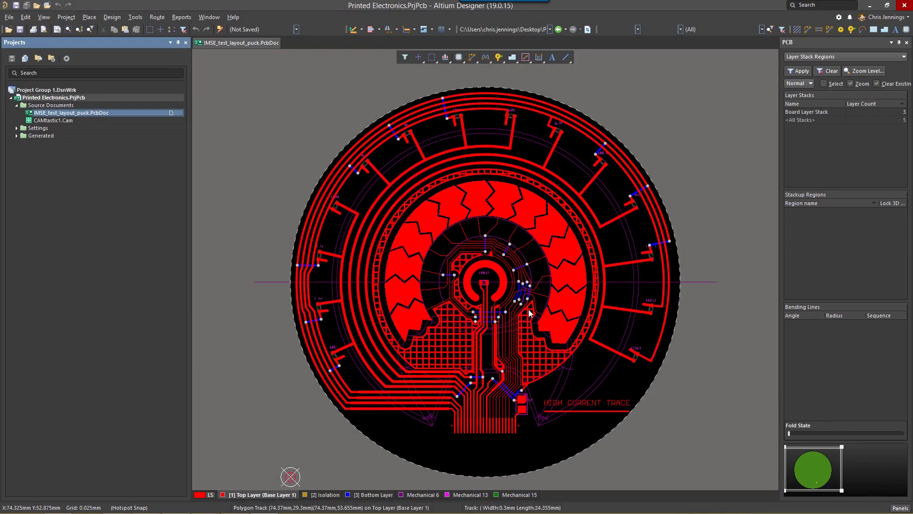
Show the puck board as a tilted 3D model and open its Layer Stack Manager
key(3)
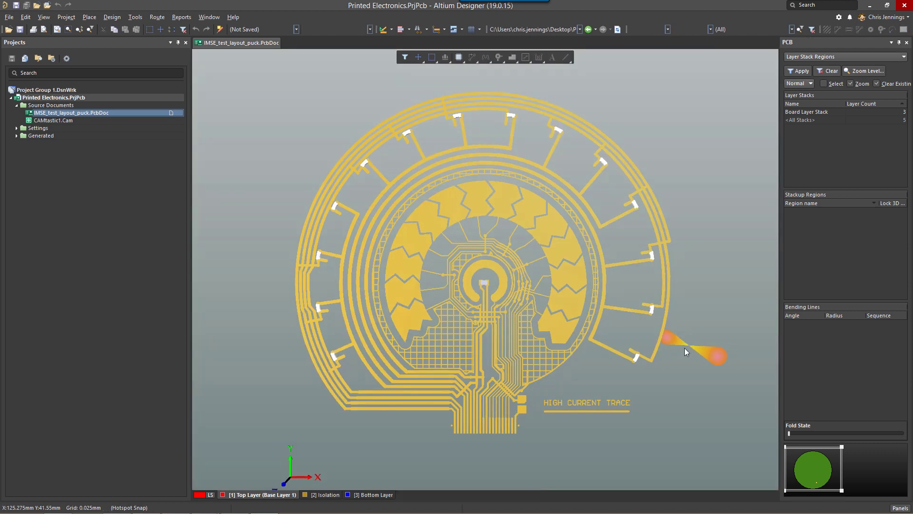
shift+right_drag(686, 351, 691, 280)
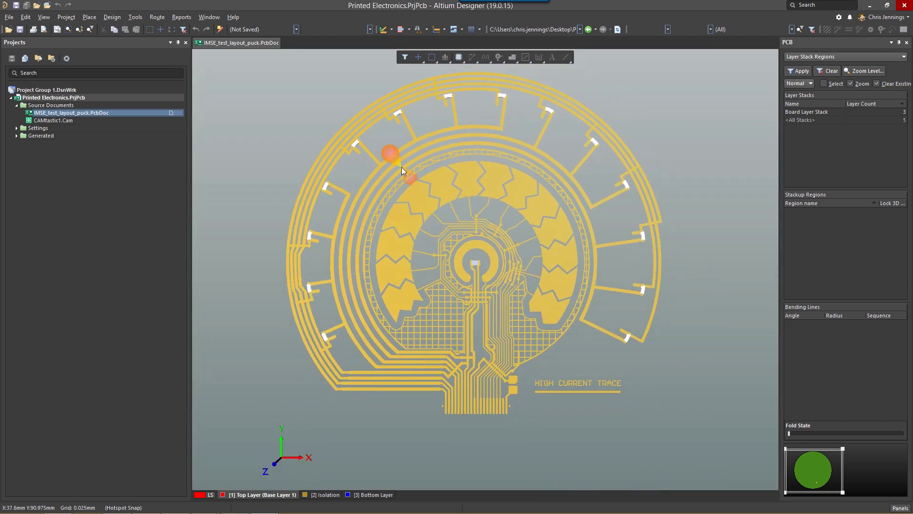
click(113, 21)
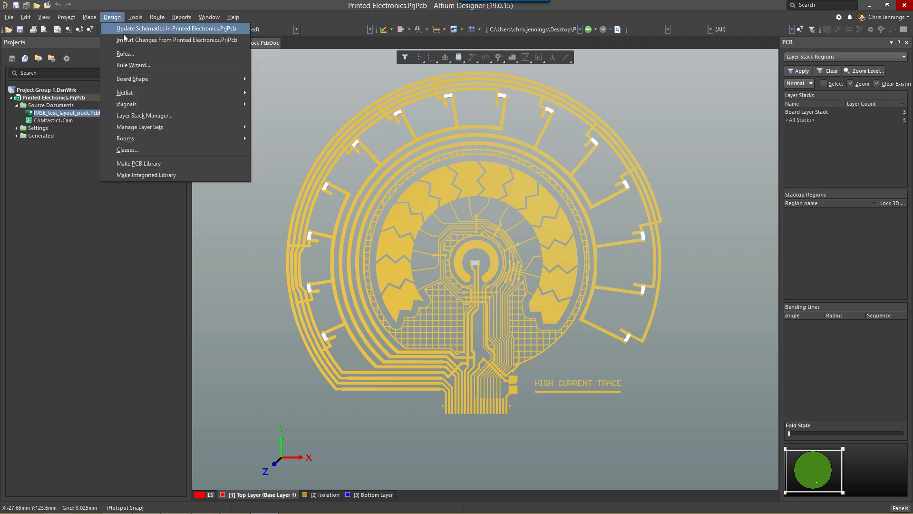
click(131, 115)
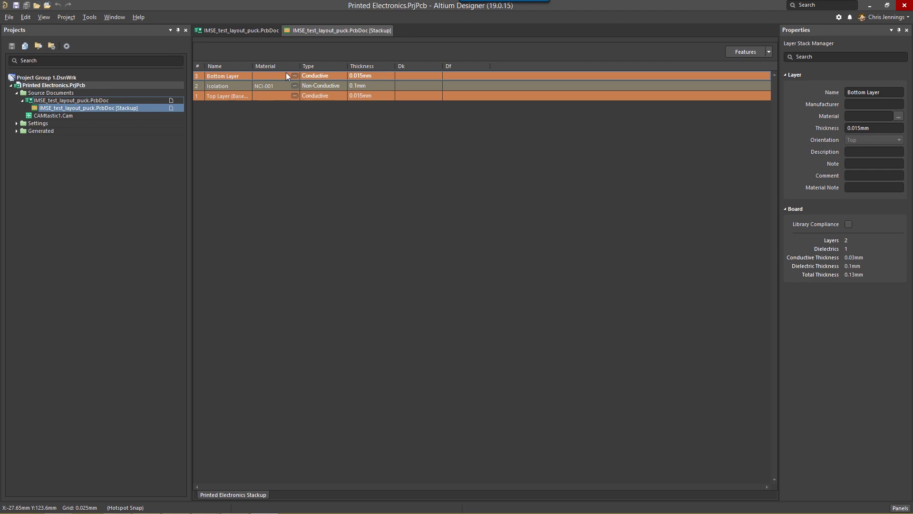
Confirm Printed Electronics is enabled in the stackup Features, then return to IMSE_test_layout_puck.PcbDoc
click(769, 51)
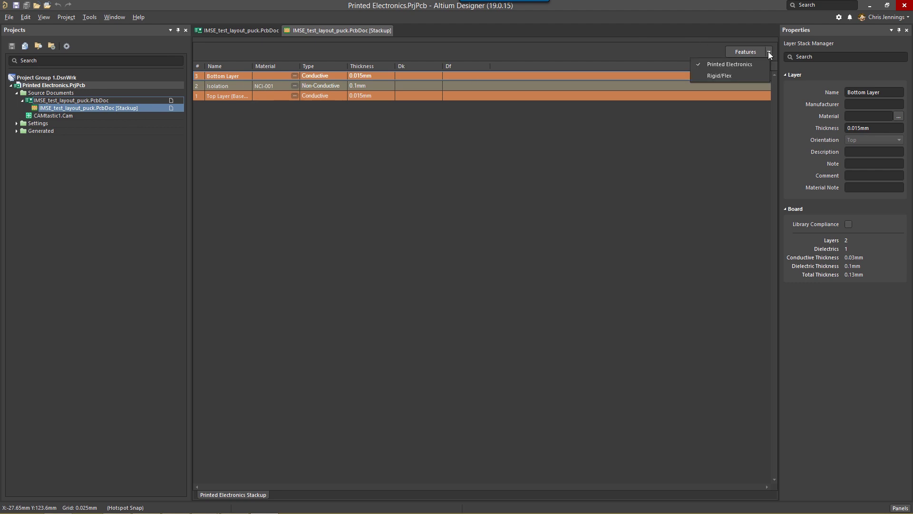
click(722, 63)
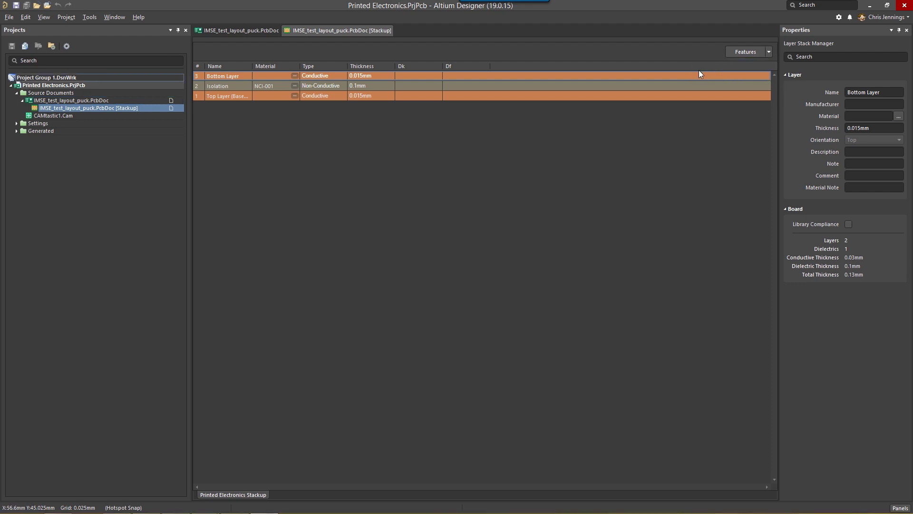
click(65, 102)
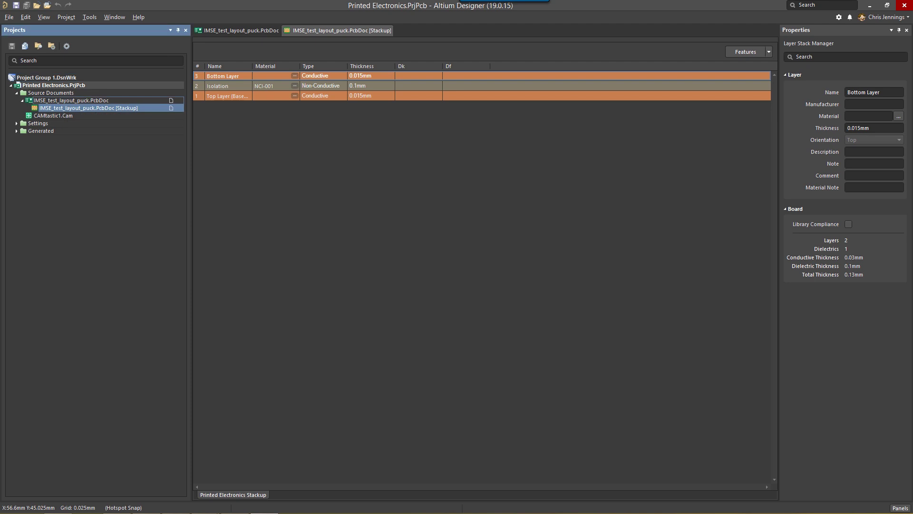
double_click(66, 102)
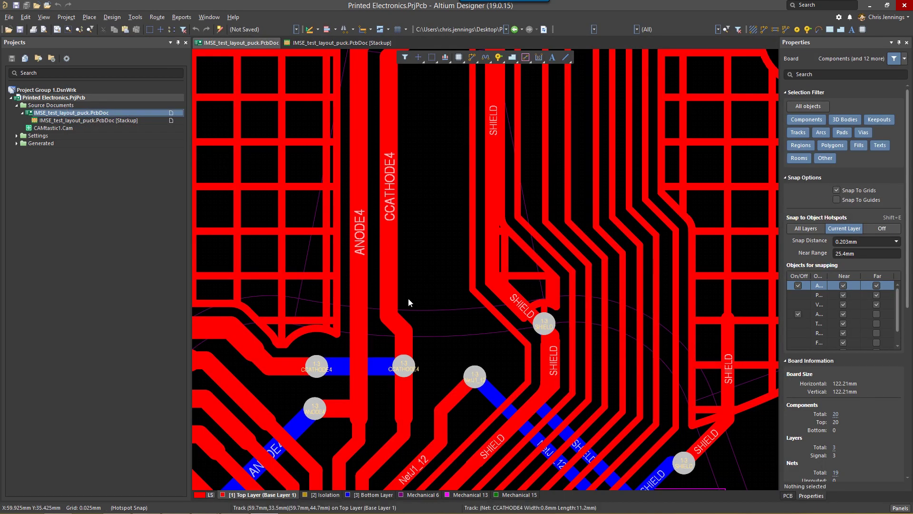
Check the NetU1_12 via's 0mm hole and 1mm diameter in a widened Properties panel
click(477, 377)
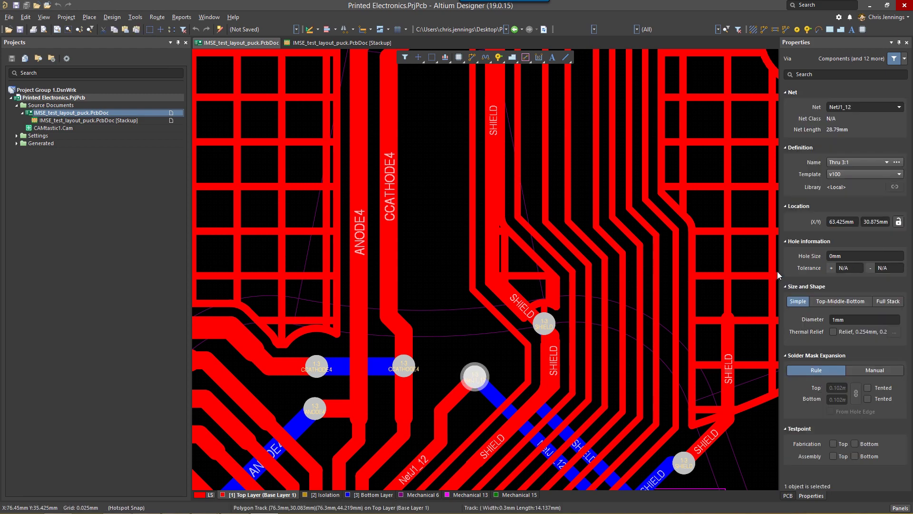
drag(780, 275, 667, 283)
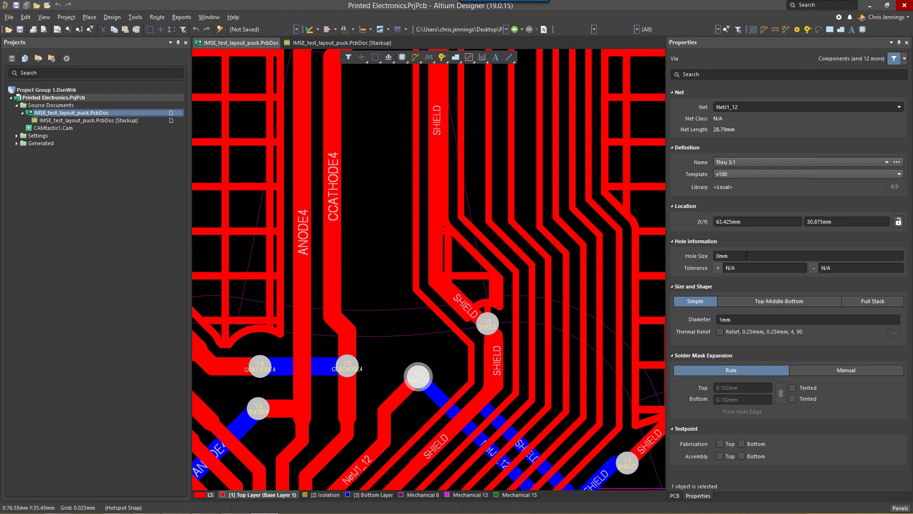
click(716, 257)
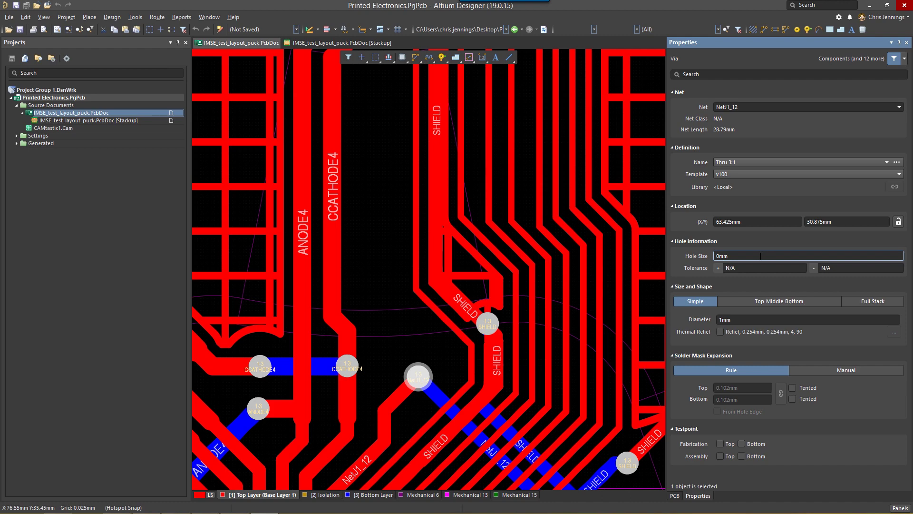
click(381, 265)
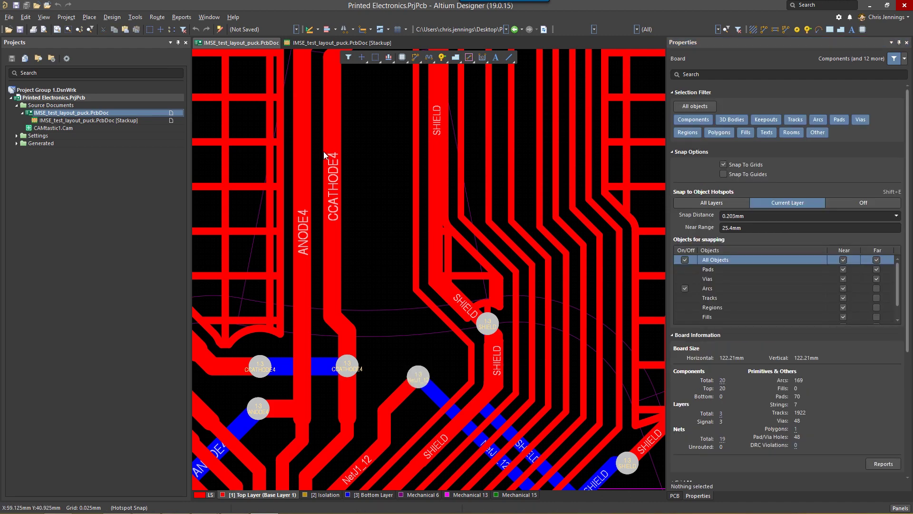
click(135, 17)
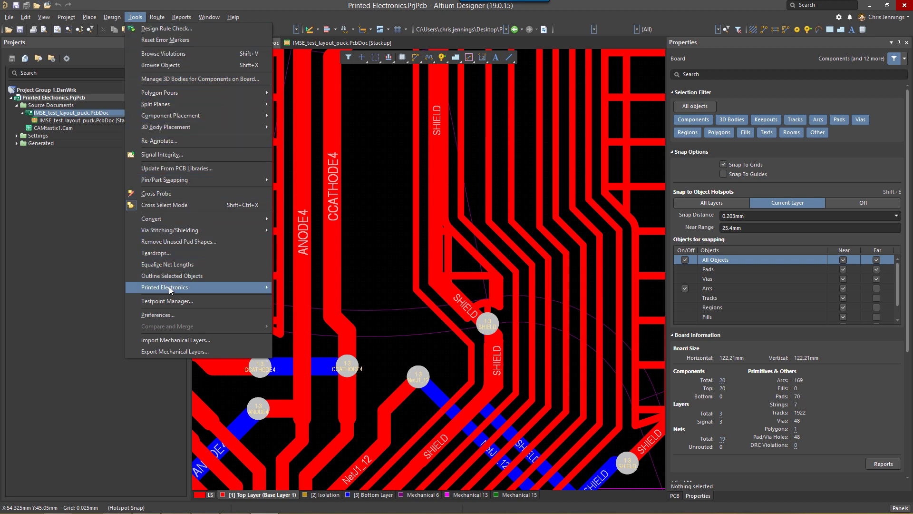
Generate dielectric patterns with Auto expansion wherever bottom-layer tracks cross top-layer tracks
mouse_move(170, 291)
click(308, 289)
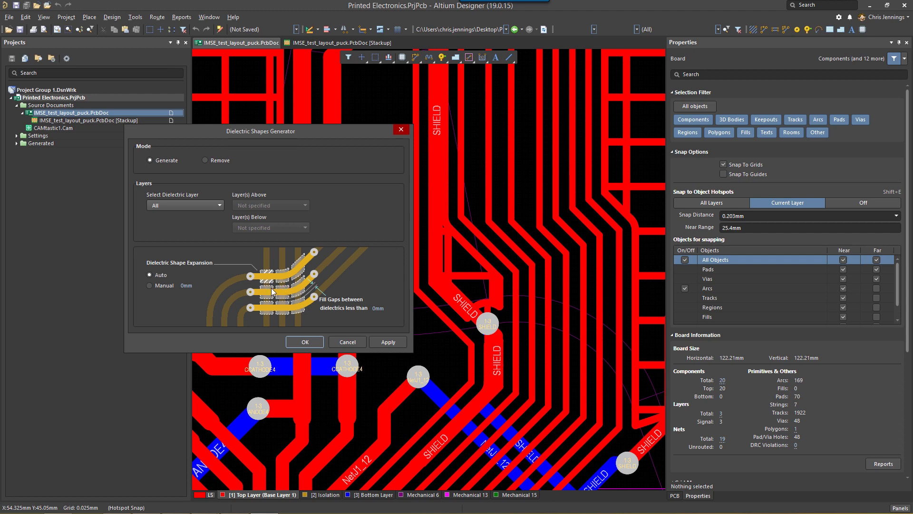
click(307, 342)
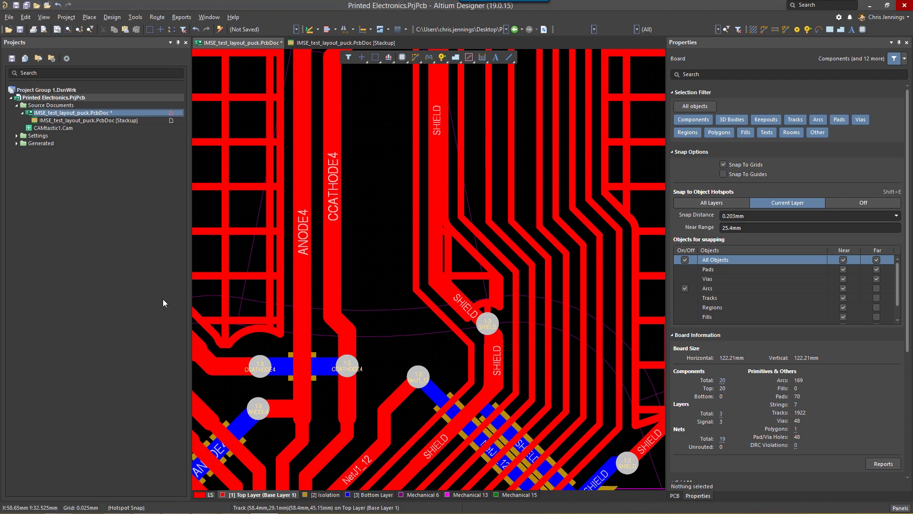
click(374, 277)
ctrl+scroll(373, 278, down, 8)
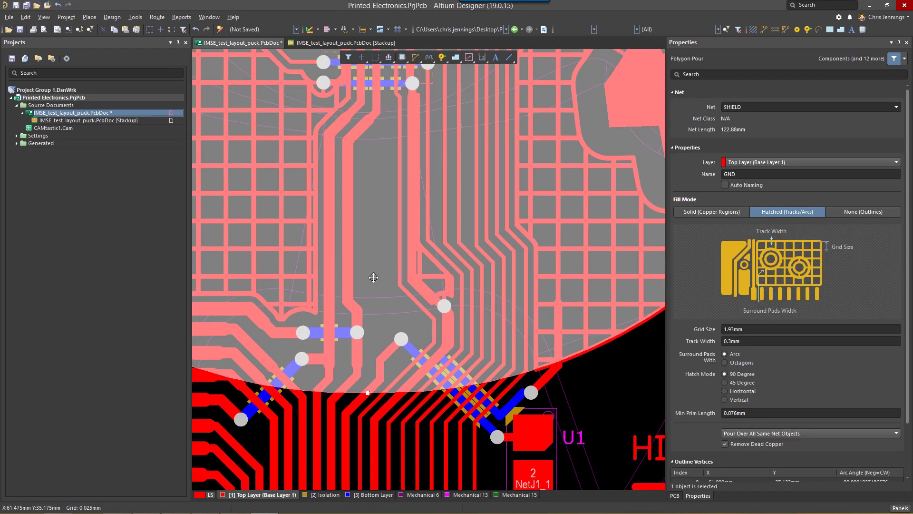
click(400, 424)
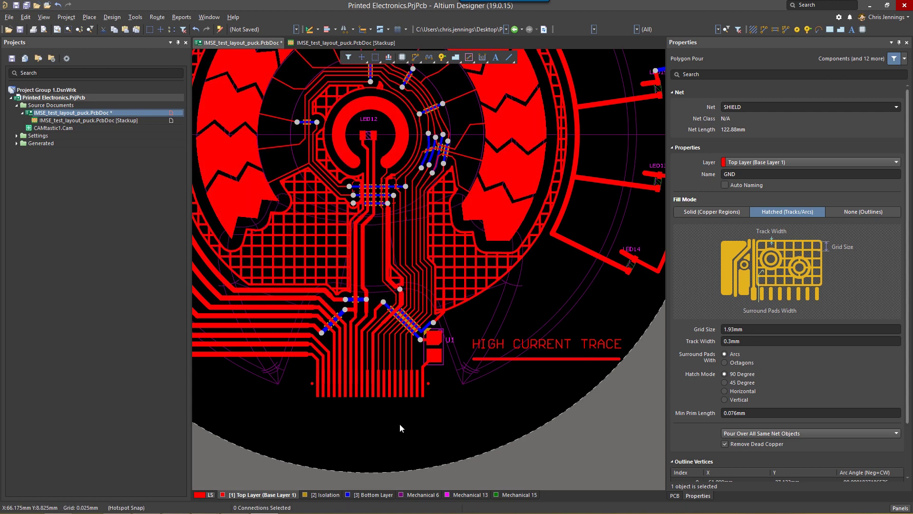